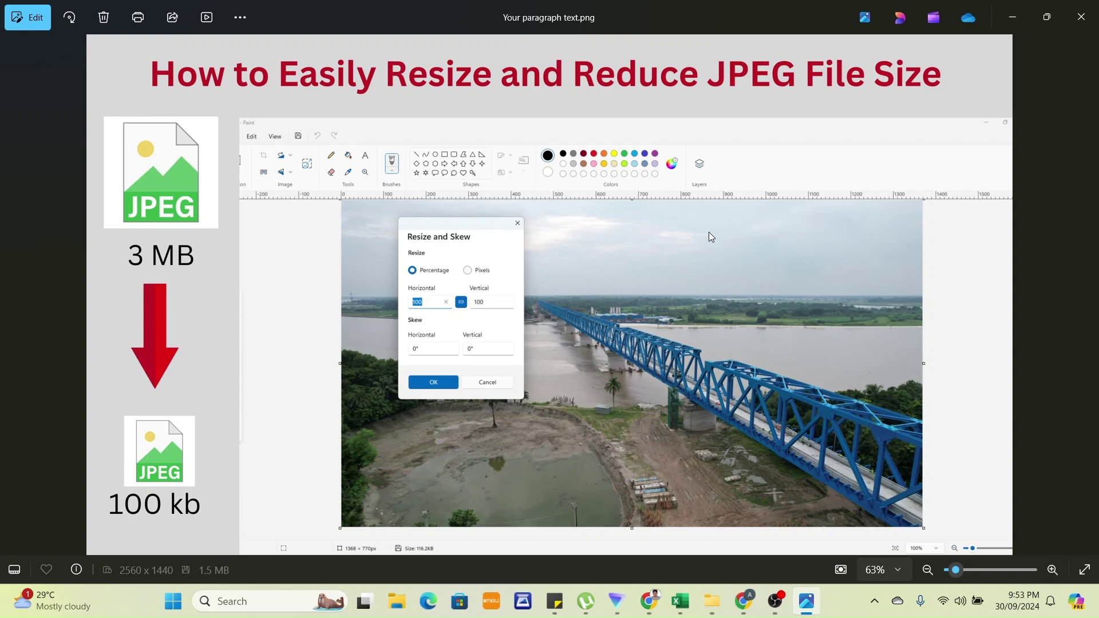
# Put the Photos preview away and open the image 005 from New folder in Paint.
pyautogui.click(1015, 16)
pyautogui.click(372, 281)
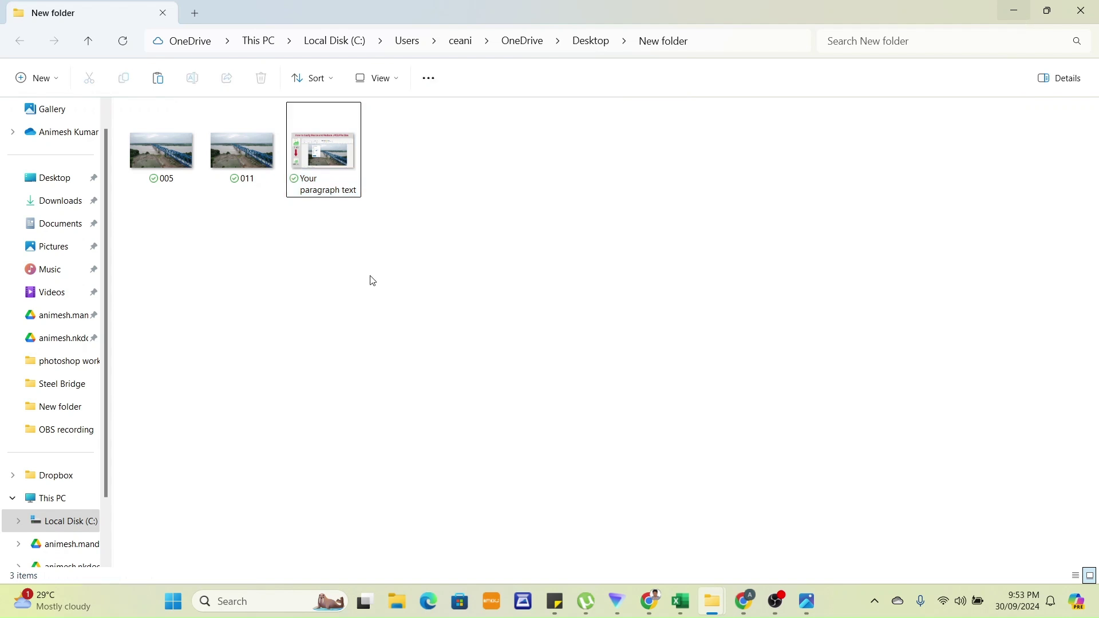
pyautogui.click(164, 166)
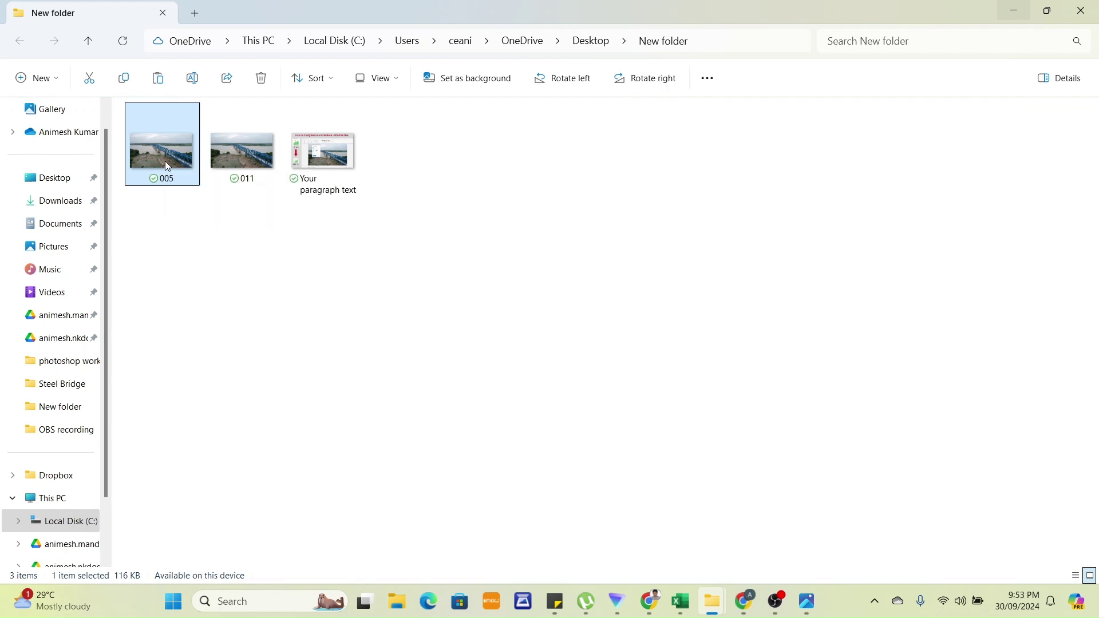
pyautogui.rightClick(166, 163)
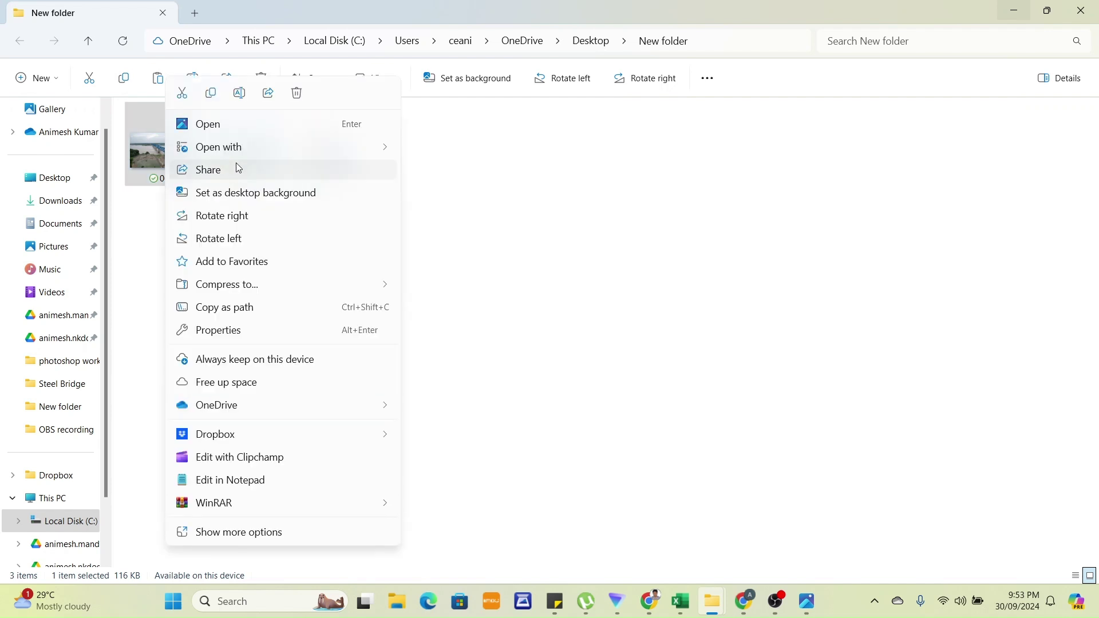
pyautogui.moveTo(238, 153)
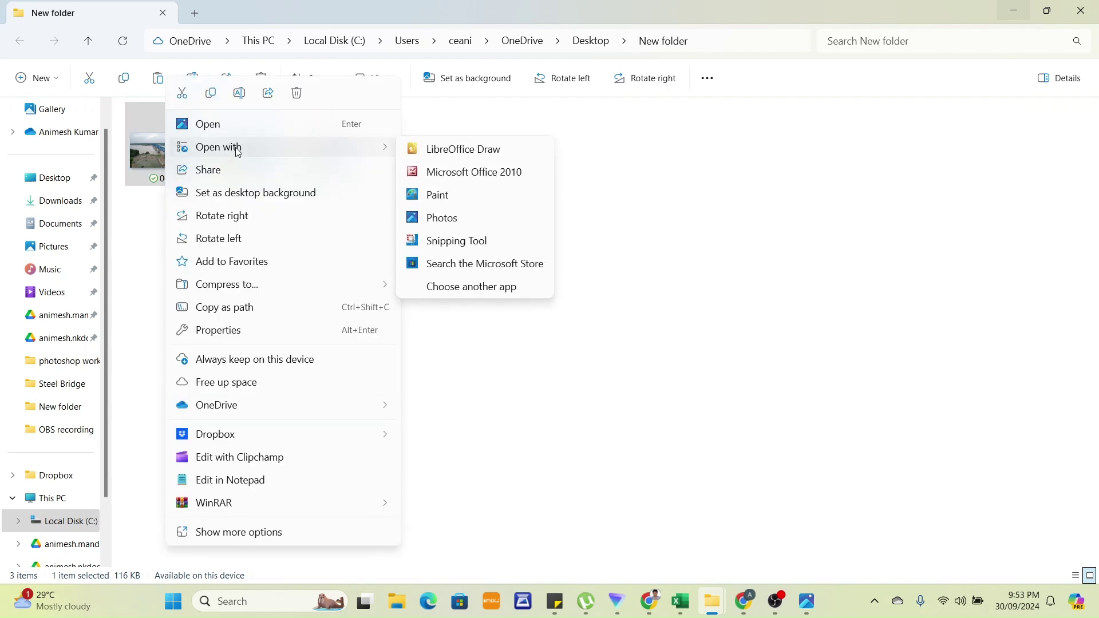
pyautogui.click(465, 200)
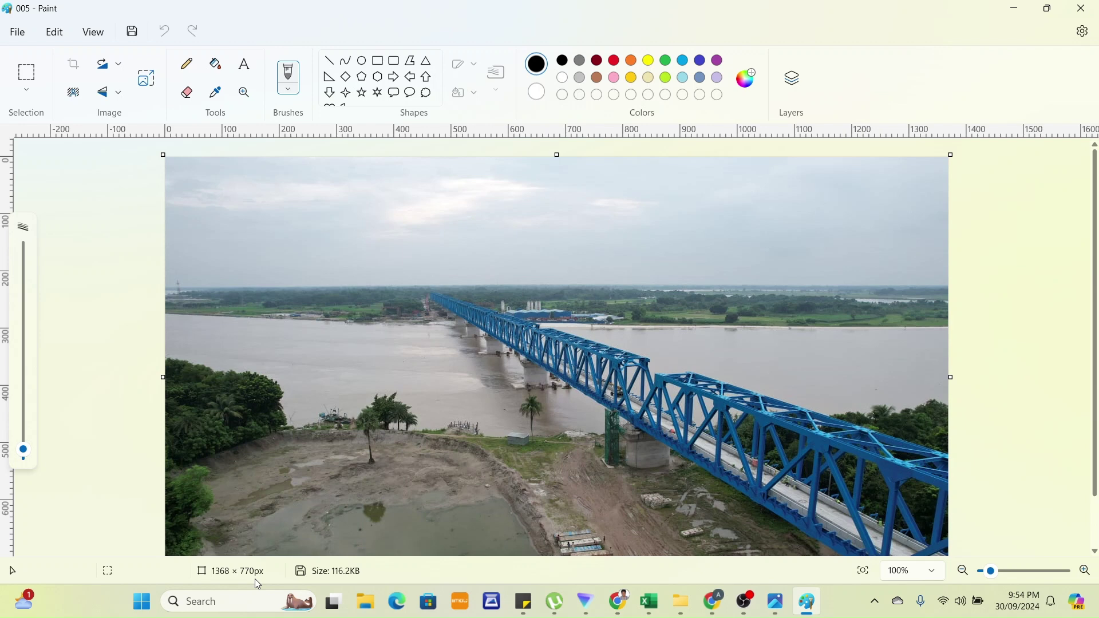
# Resize the image to 1028 × 768 pixels with the aspect ratio unlocked, and save and close it.
pyautogui.click(152, 87)
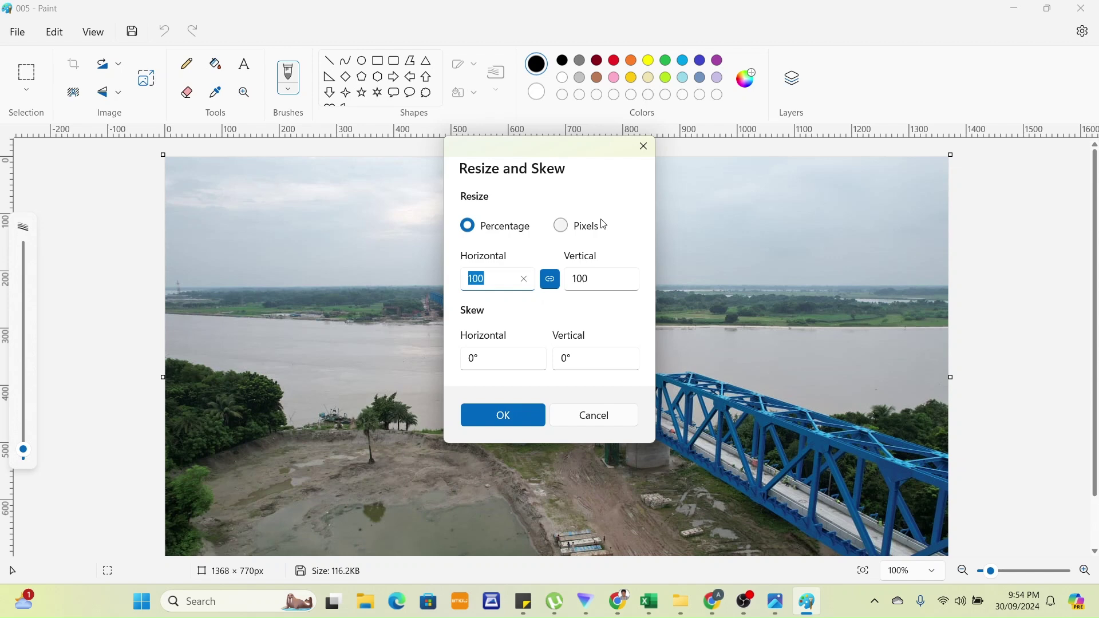
pyautogui.click(565, 229)
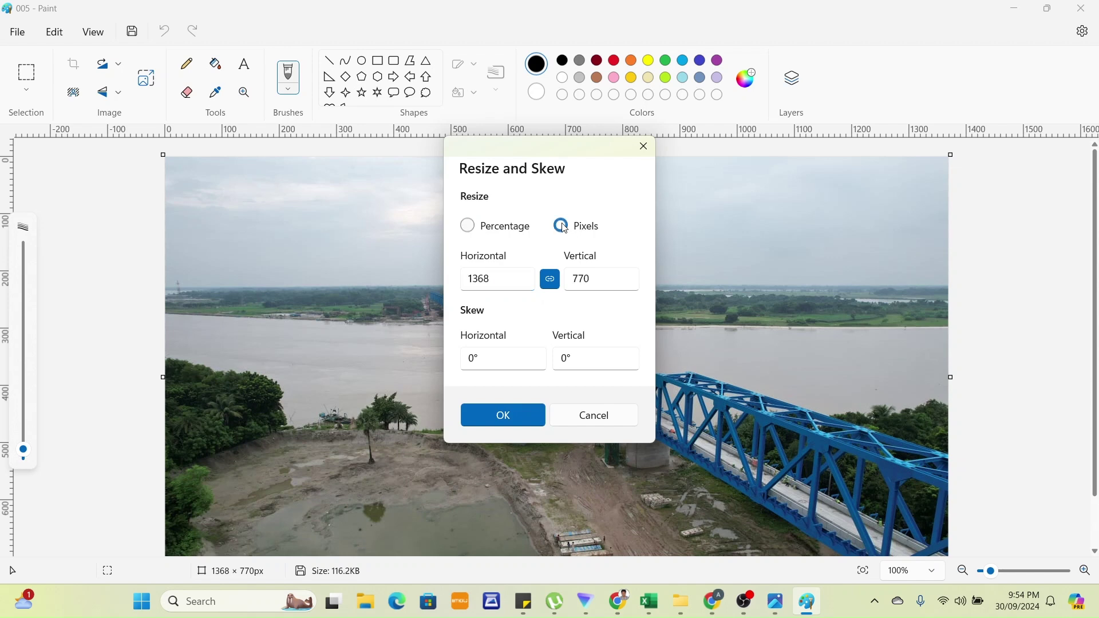
pyautogui.click(554, 283)
pyautogui.doubleClick(514, 279)
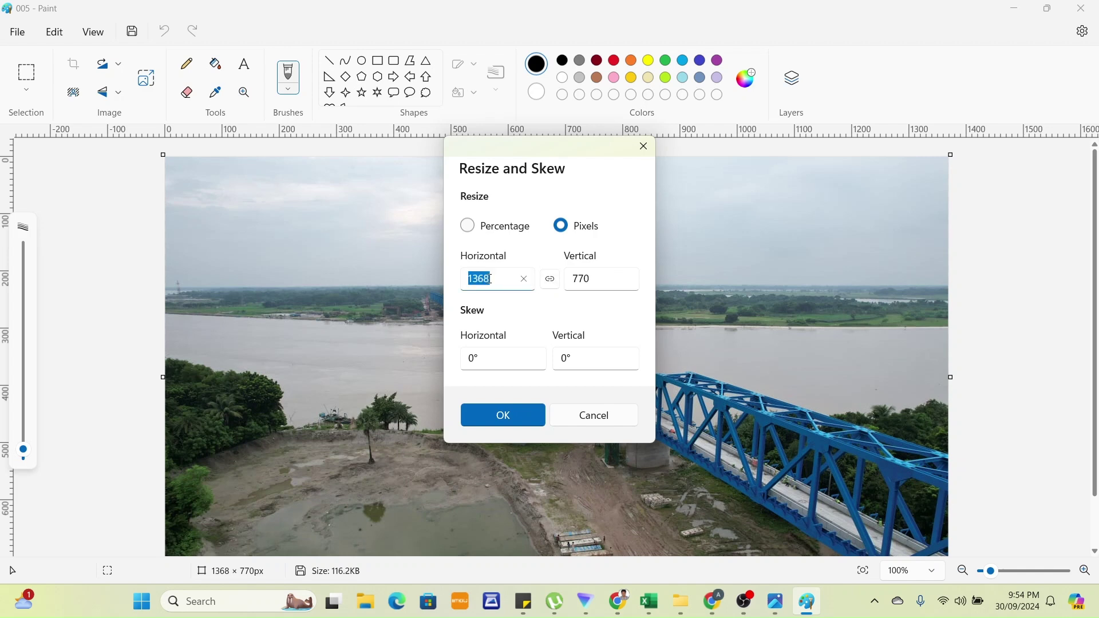
pyautogui.click(524, 279)
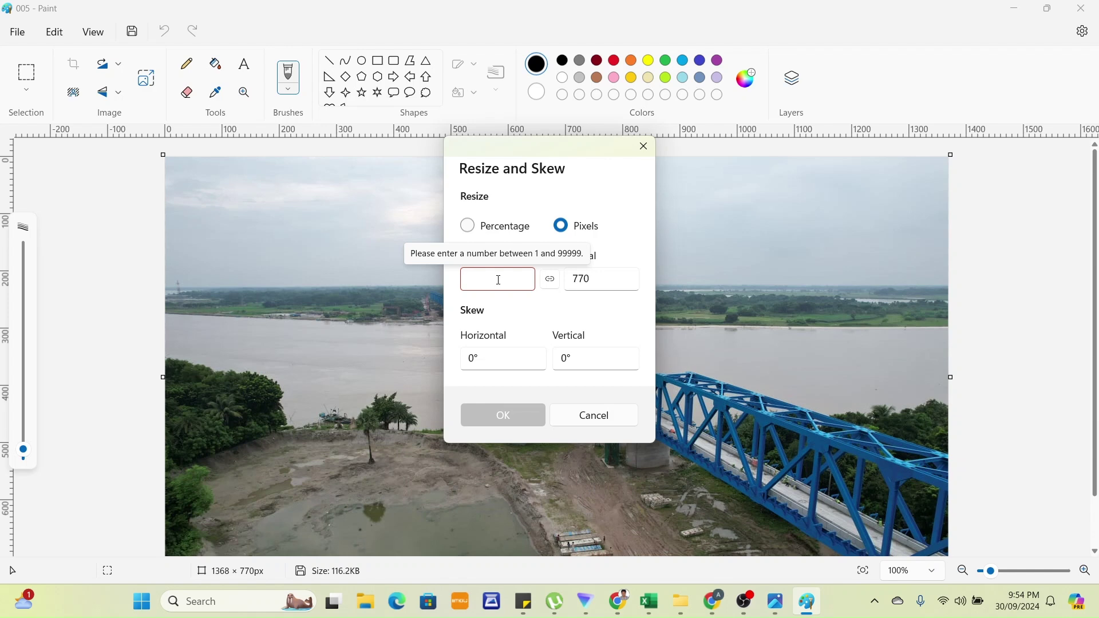
pyautogui.write('1028')
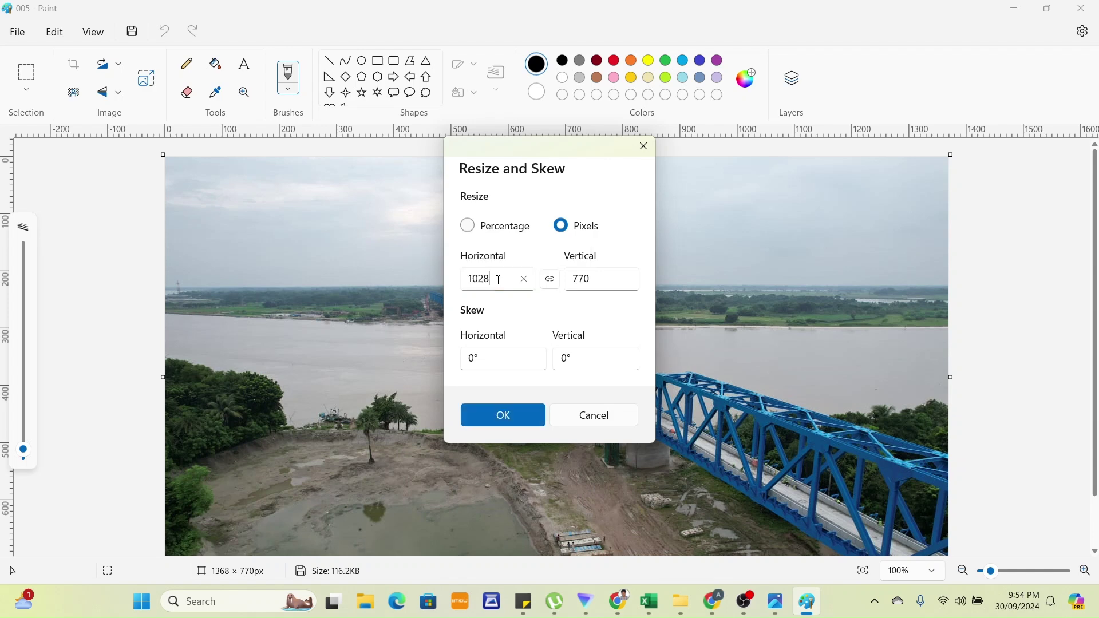
pyautogui.click(607, 281)
pyautogui.click(631, 280)
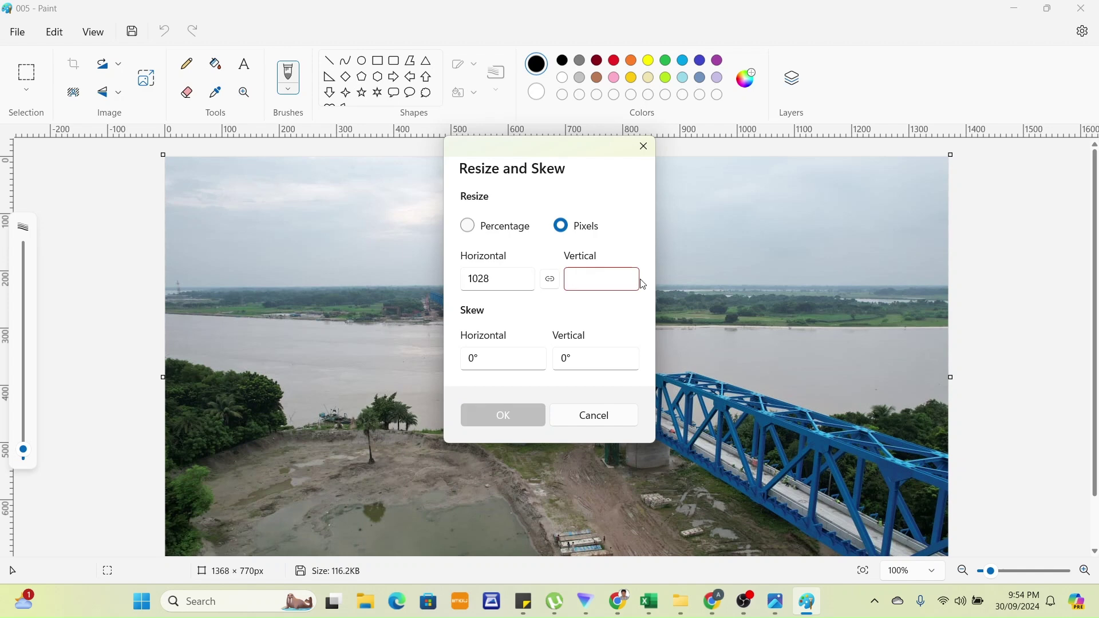
pyautogui.write('768')
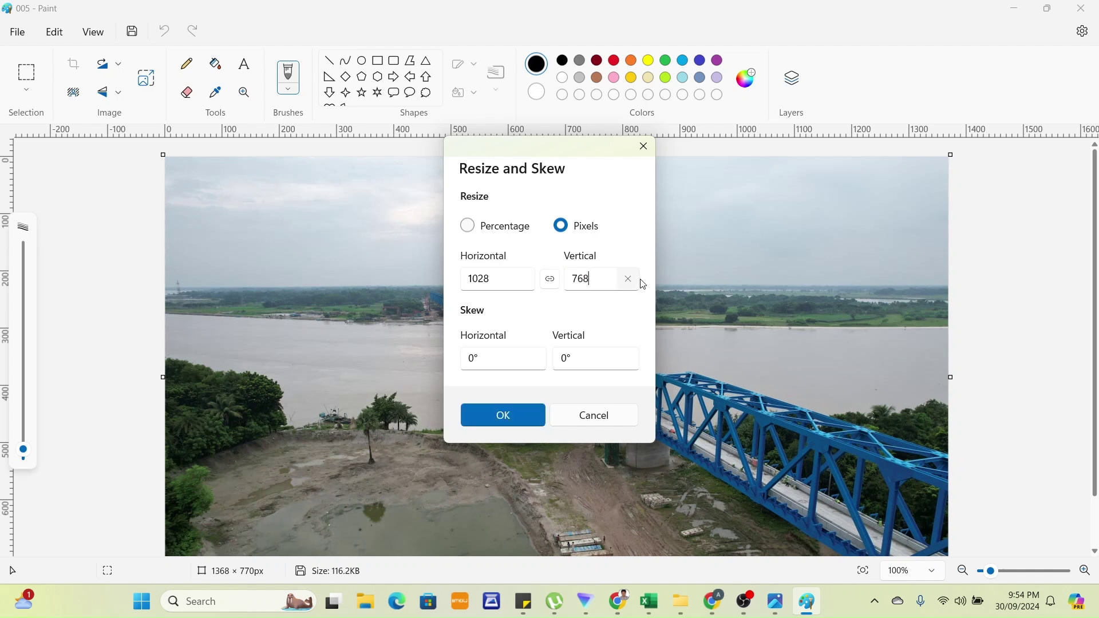
pyautogui.click(515, 419)
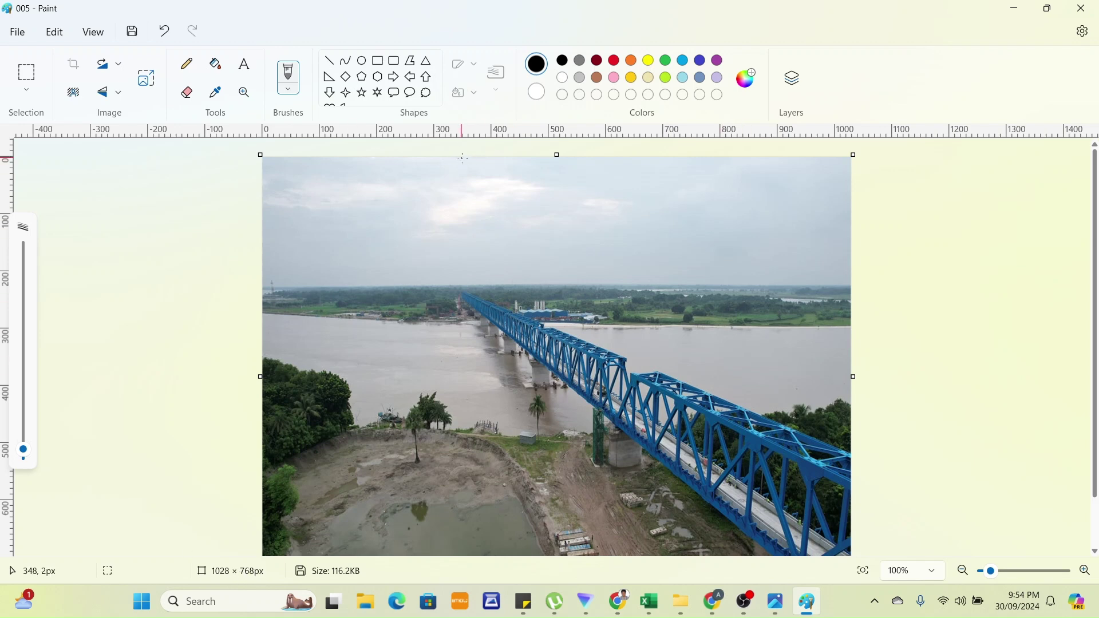
pyautogui.click(136, 36)
pyautogui.click(1084, 12)
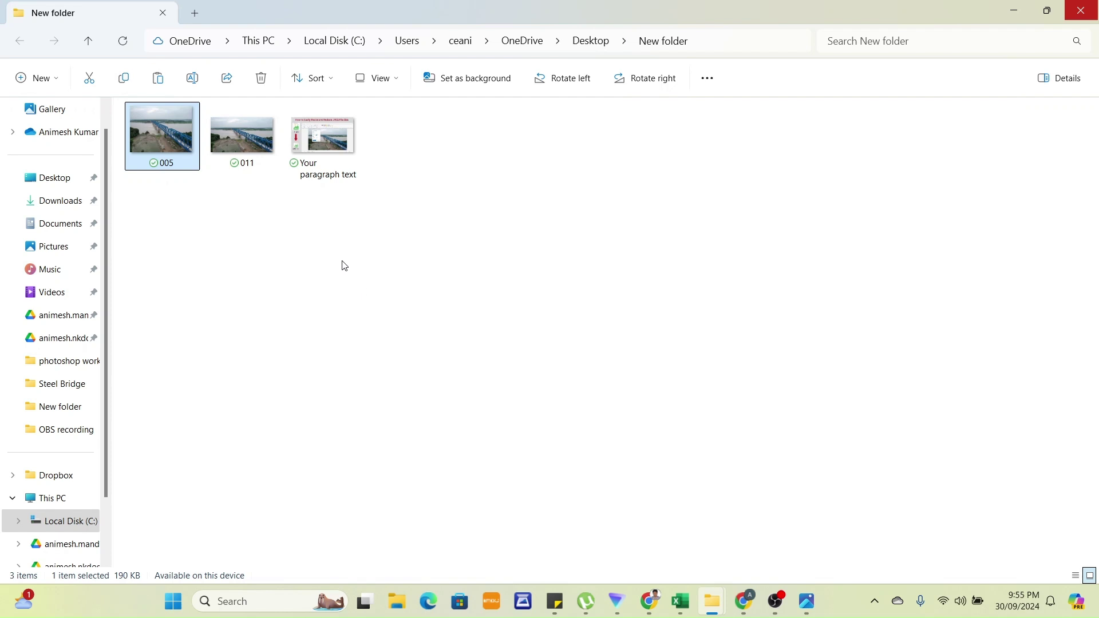
# Open the image 011 from New folder in Paint.
pyautogui.click(240, 146)
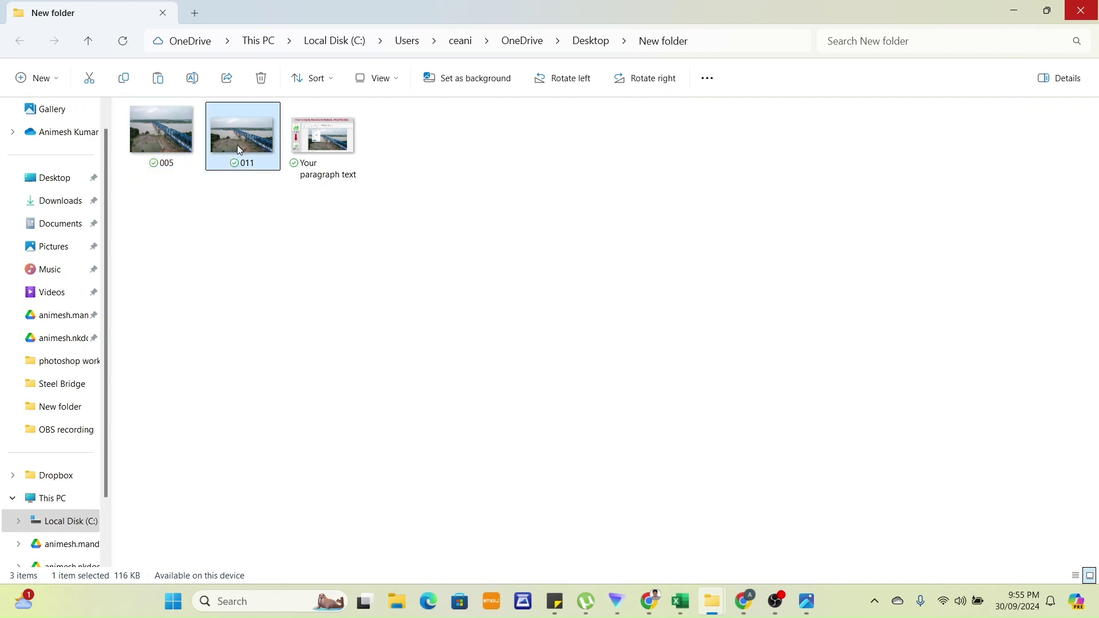
pyautogui.rightClick(240, 150)
pyautogui.moveTo(300, 155)
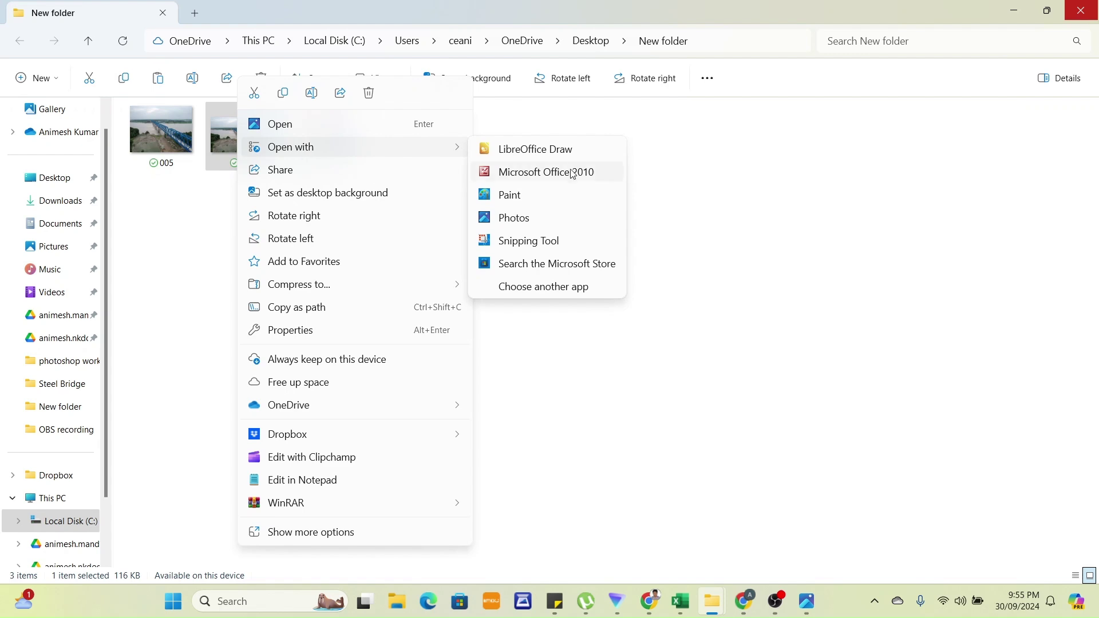
pyautogui.click(574, 195)
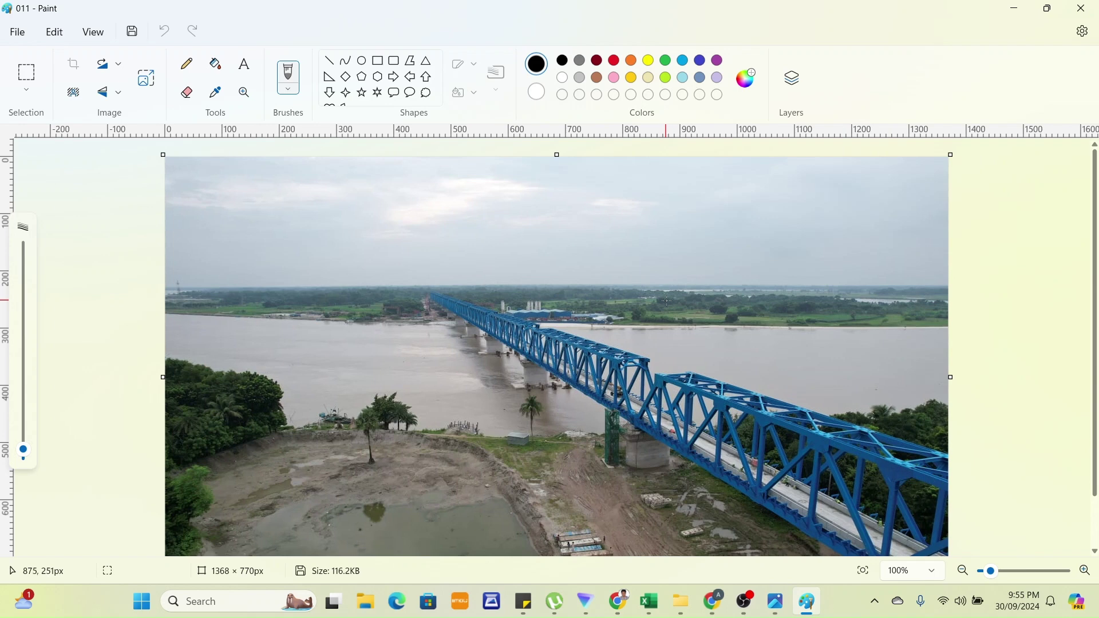
pyautogui.scroll(-1, 667, 300)
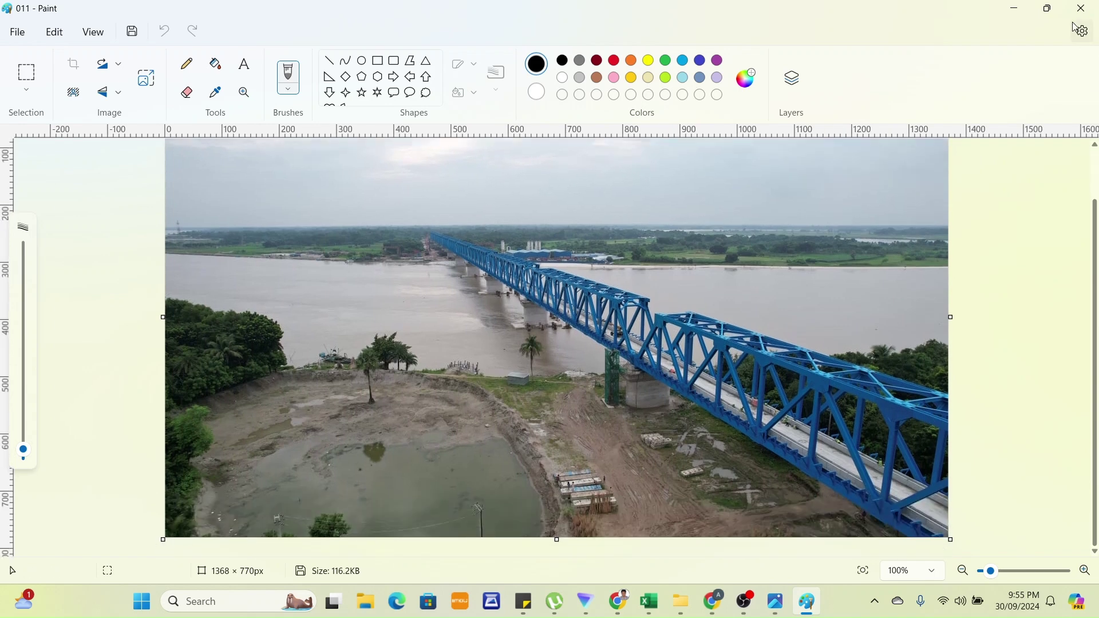
# Return to New folder in File Explorer and show its files in Details view.
pyautogui.click(1018, 13)
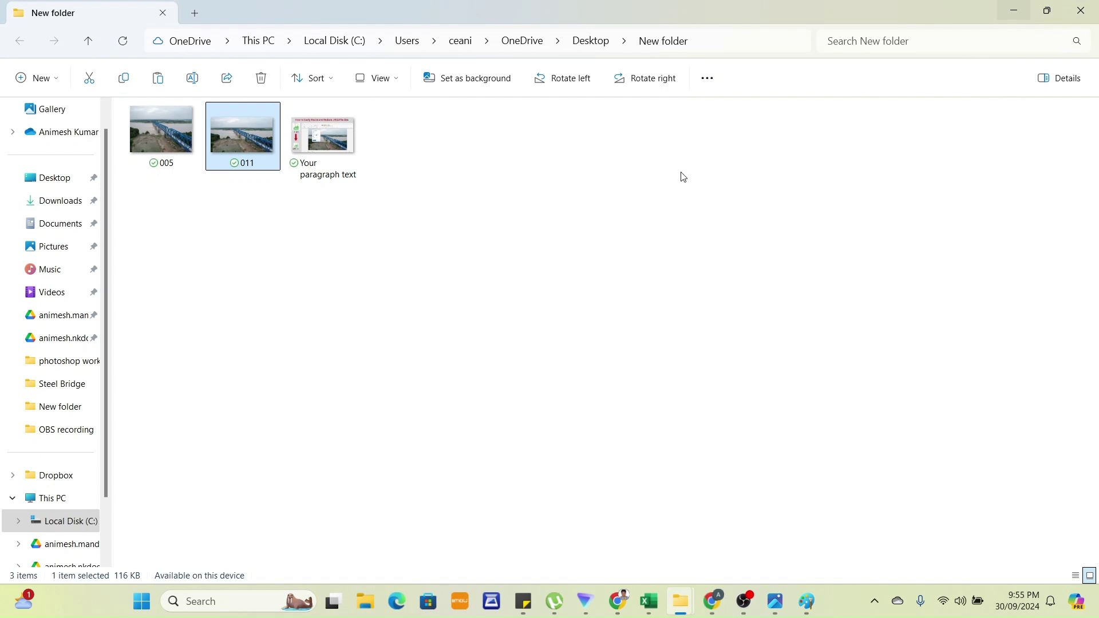
pyautogui.rightClick(685, 152)
pyautogui.moveTo(725, 196)
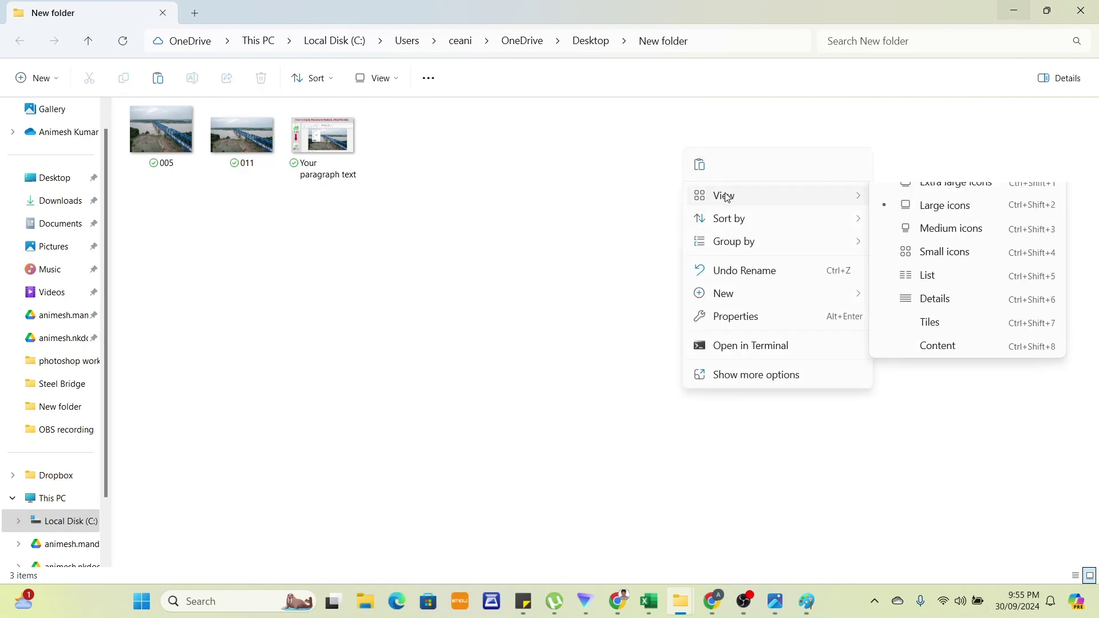
pyautogui.click(928, 315)
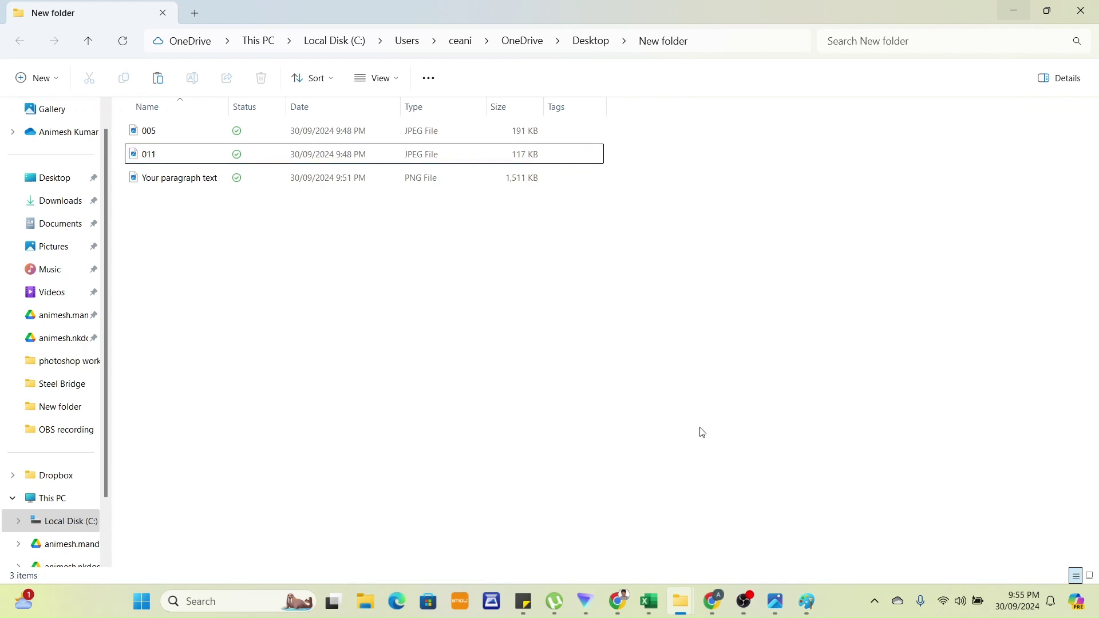
# Switch back to Paint, resize image 011 to 75 percent with proportions kept, and save and close it.
pyautogui.click(815, 612)
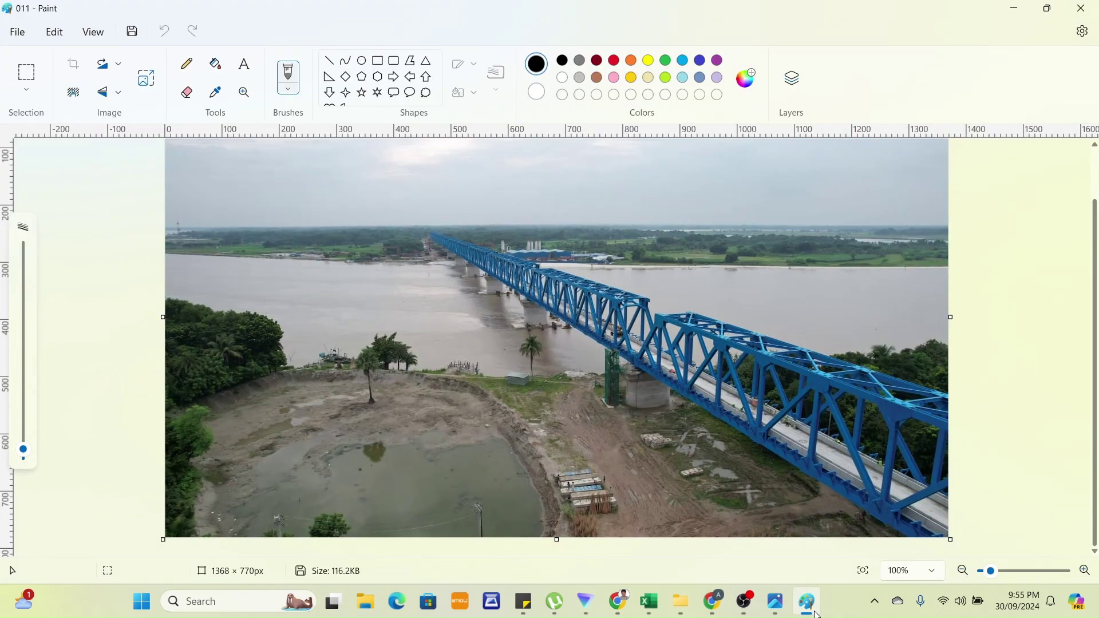
pyautogui.click(144, 92)
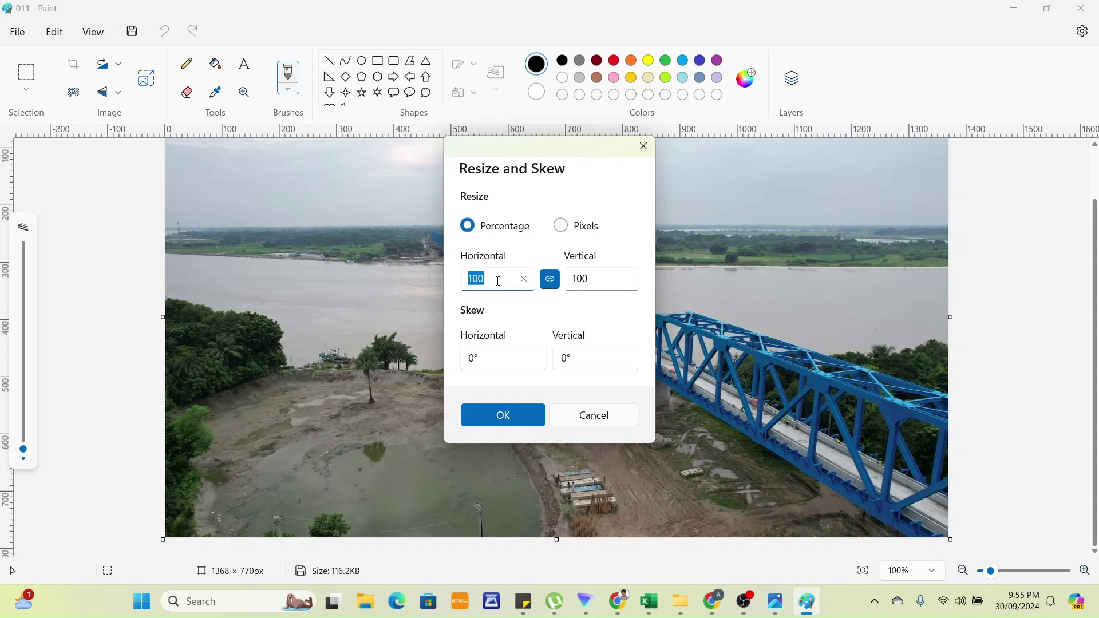
pyautogui.write('70')
pyautogui.press('BackSpace')
pyautogui.write('5')
pyautogui.click(503, 415)
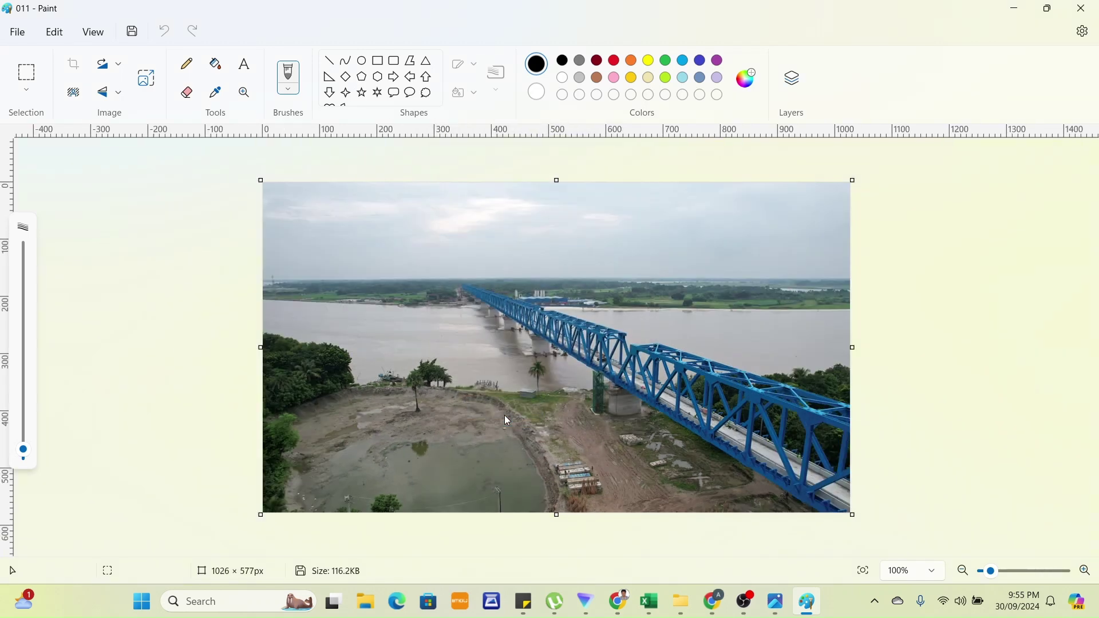
pyautogui.click(134, 34)
pyautogui.click(1086, 5)
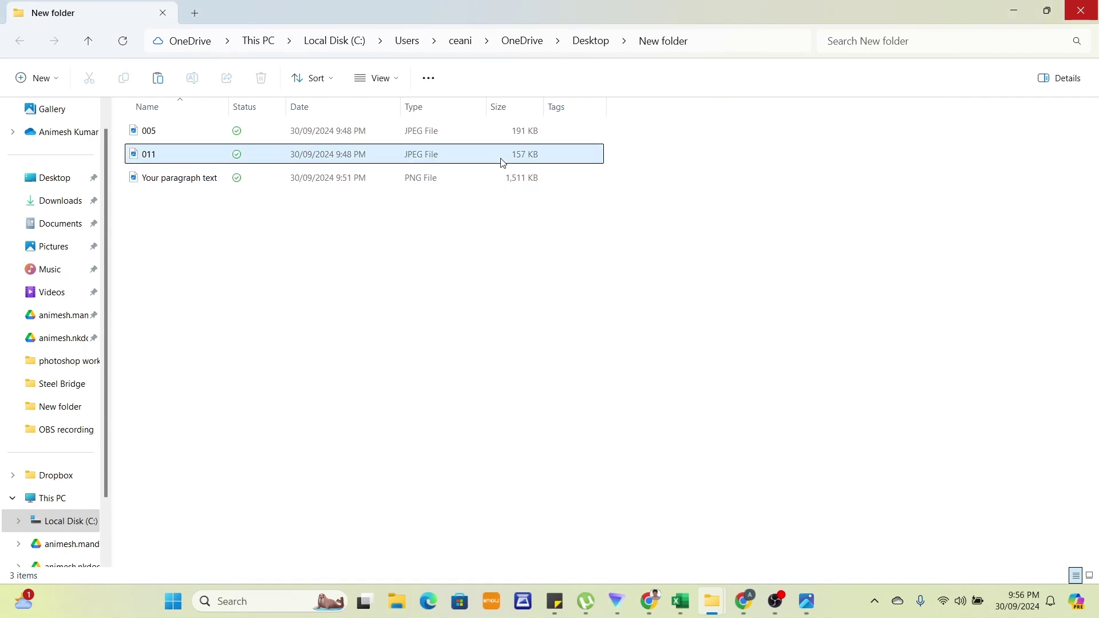
# Reopen the saved image 011 from the folder in Paint.
pyautogui.rightClick(274, 154)
pyautogui.click(175, 155)
pyautogui.rightClick(176, 156)
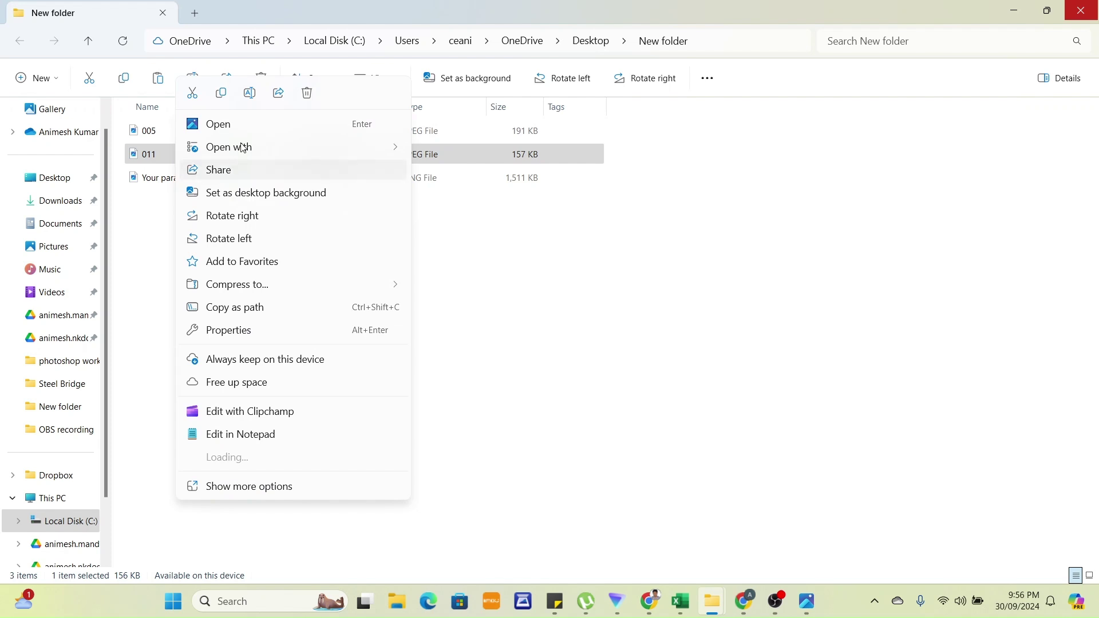
pyautogui.moveTo(247, 148)
pyautogui.click(478, 203)
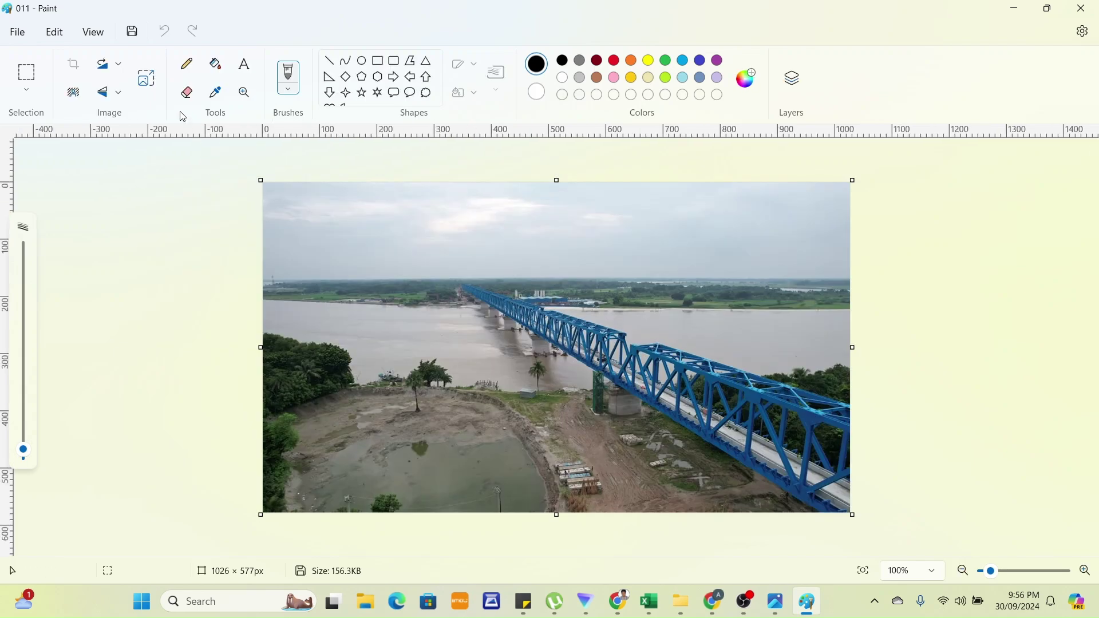
# Resize image 011 to 70 percent with proportions kept, and save and close it.
pyautogui.click(146, 78)
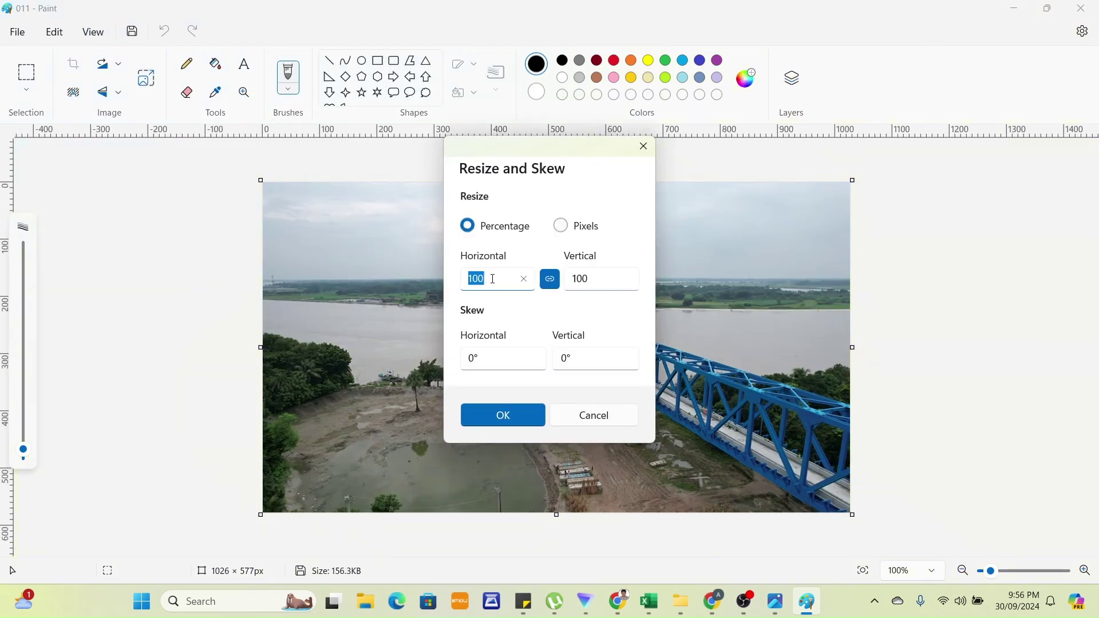
pyautogui.write('70')
pyautogui.click(513, 412)
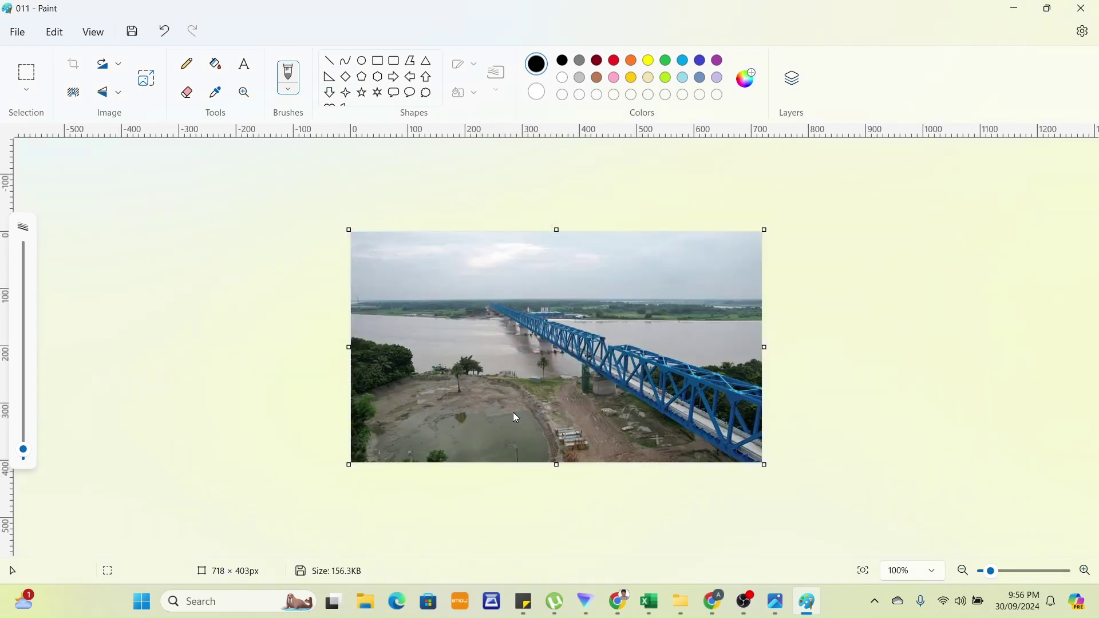
pyautogui.click(133, 33)
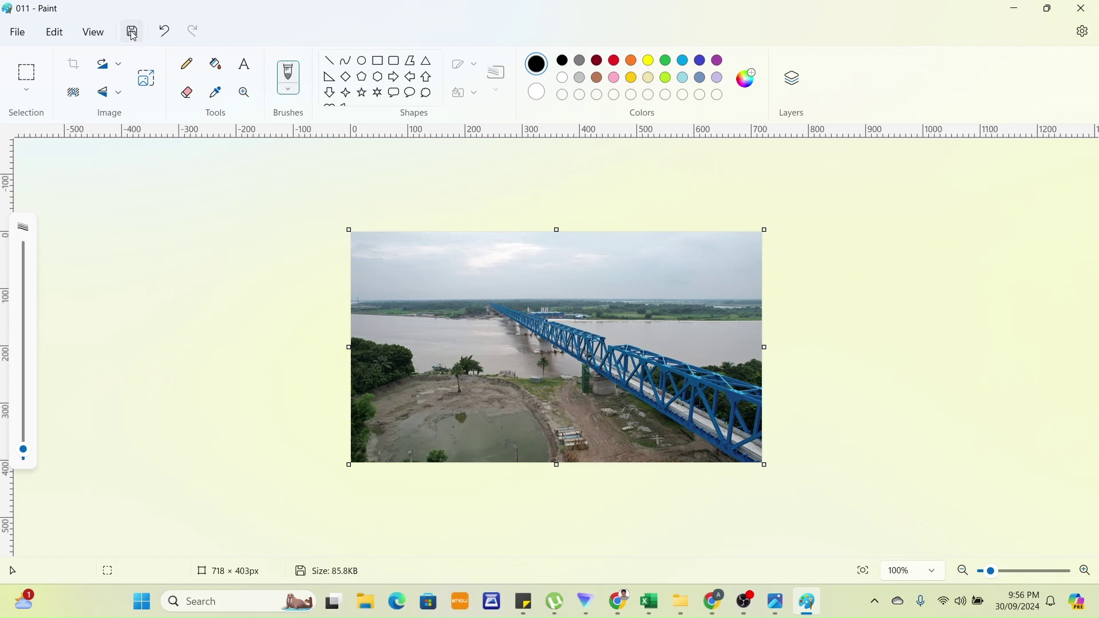
pyautogui.click(1082, 9)
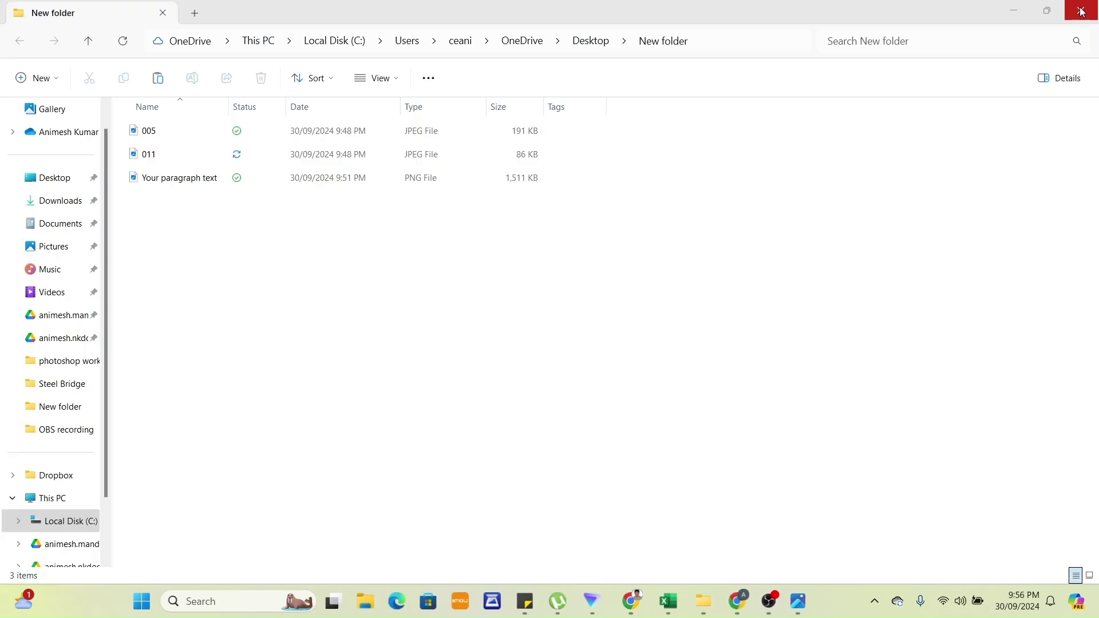
# Select file 011 to check its reduced size, and switch to the Photos window.
pyautogui.click(330, 163)
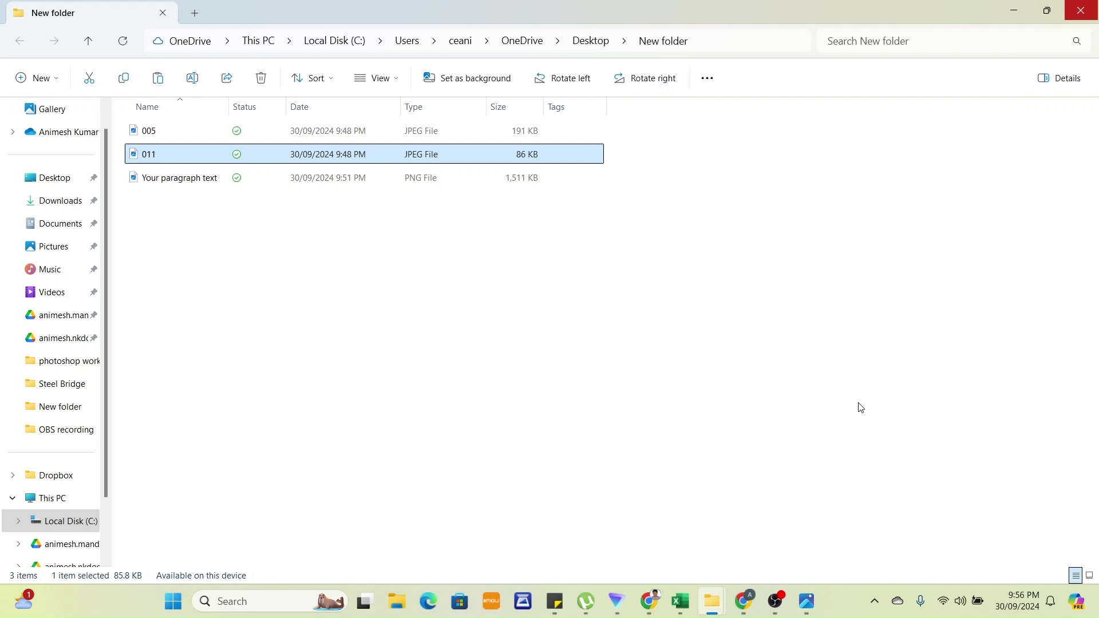
pyautogui.click(807, 602)
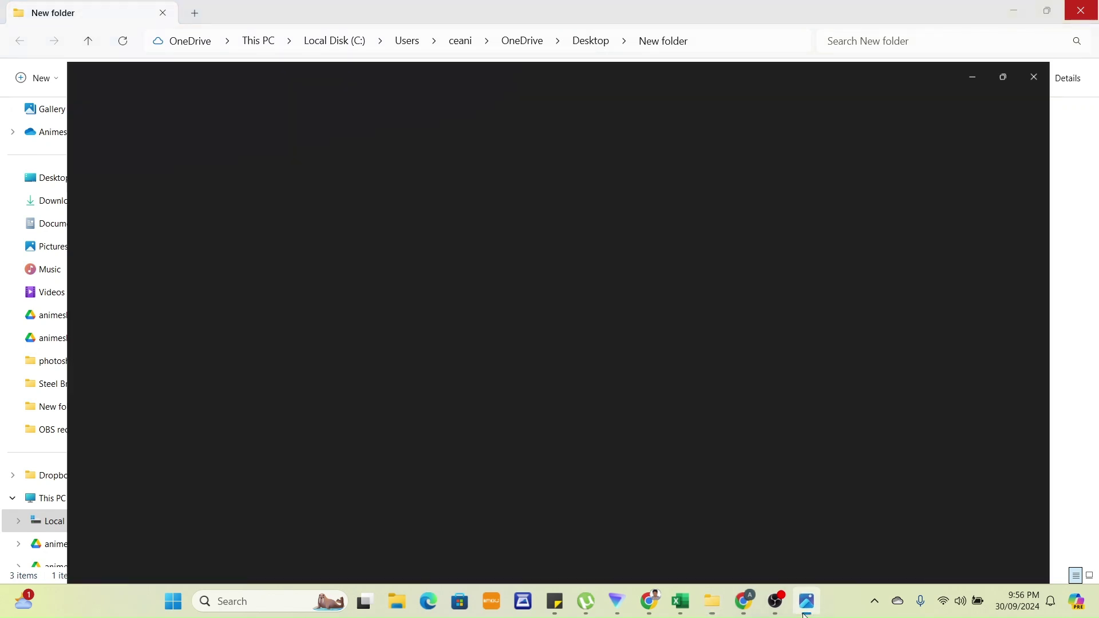